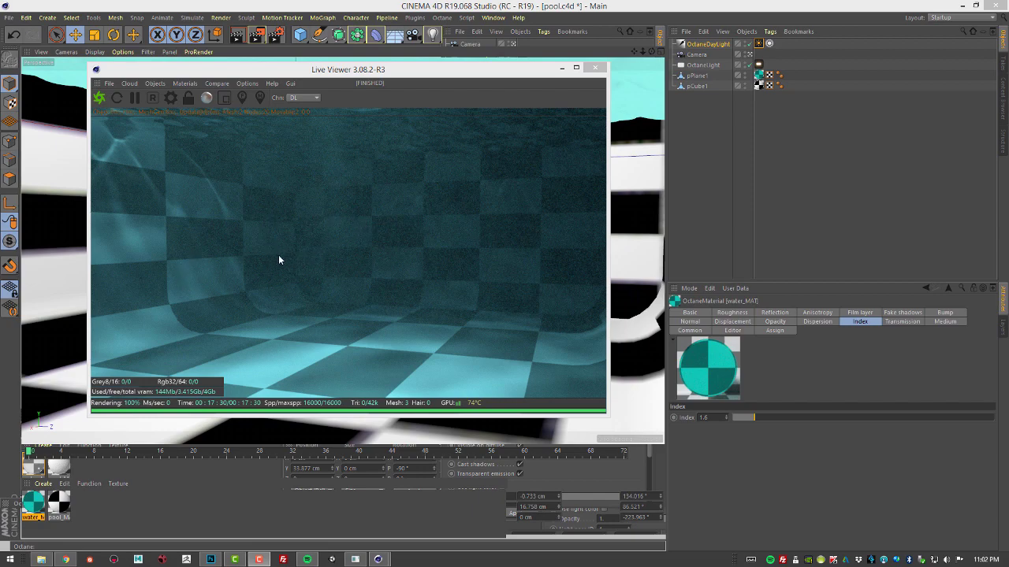
Close the Live Viewer and switch the viewport from the scene camera to the default camera.
left_click_drag(367, 74, 577, 96)
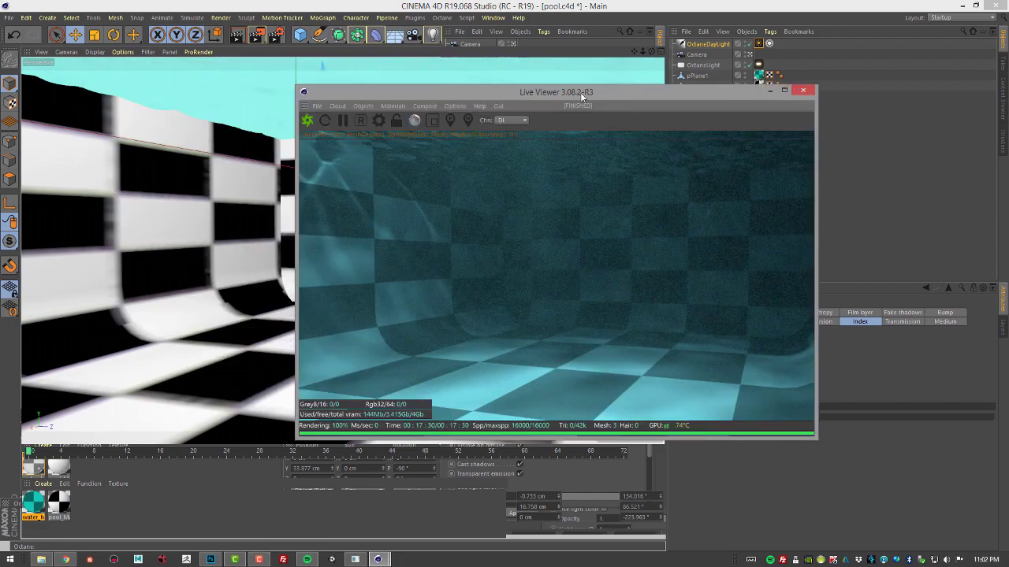
left_click(804, 90)
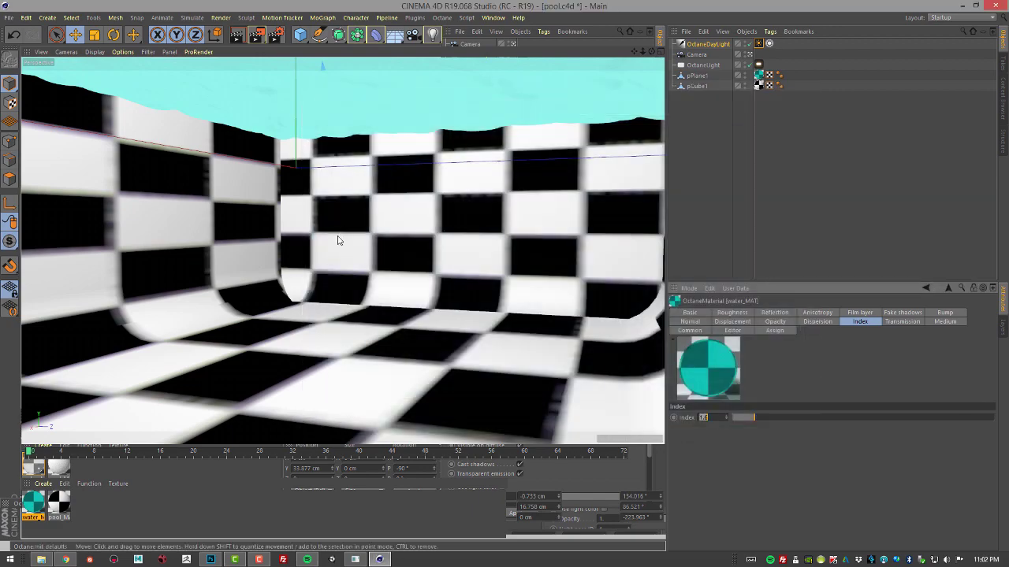
left_click(63, 52)
mouse_move(95, 70)
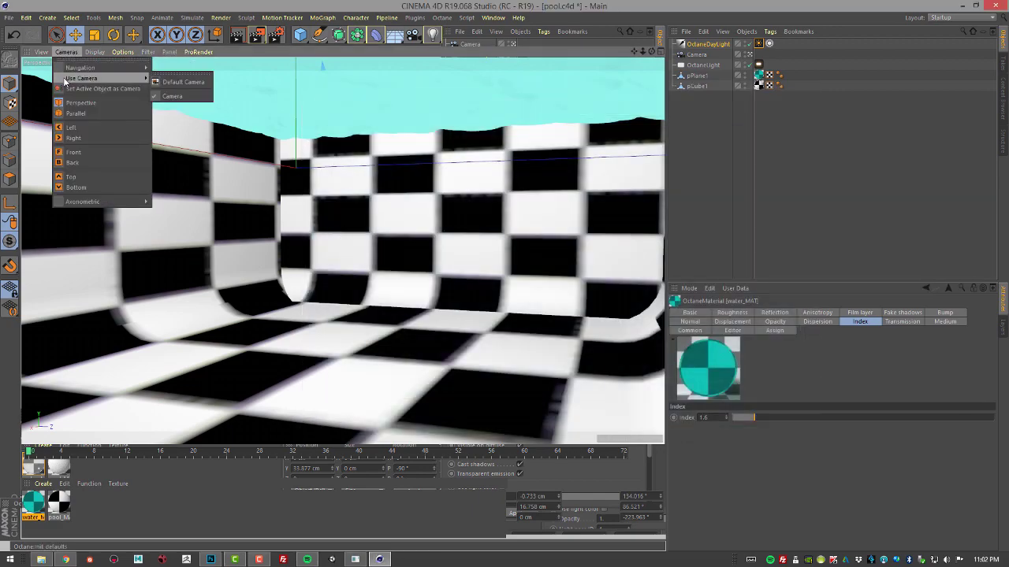
left_click(173, 83)
Select the checkered pool mesh and the water surface plane in turn and examine them from several angles.
right_click_drag(465, 169, 244, 175, "alt")
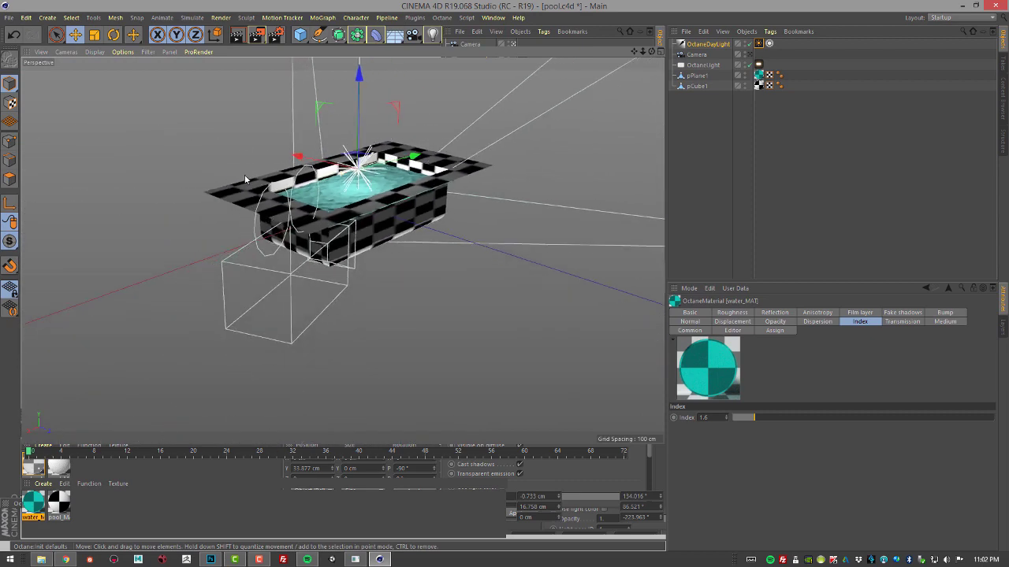
left_click_drag(292, 191, 260, 206, "alt")
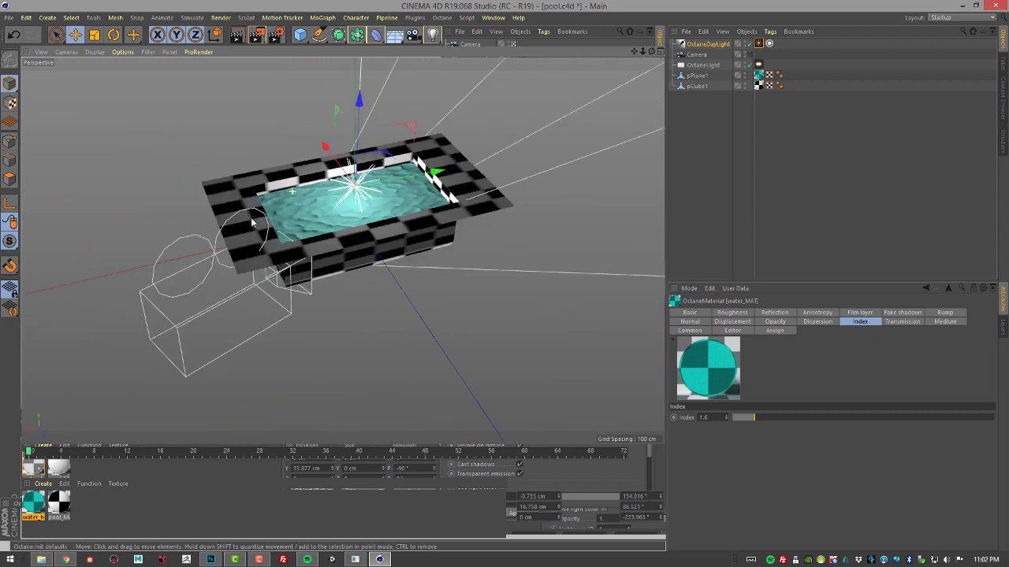
right_click_drag(228, 217, 305, 152, "alt")
left_click(304, 146)
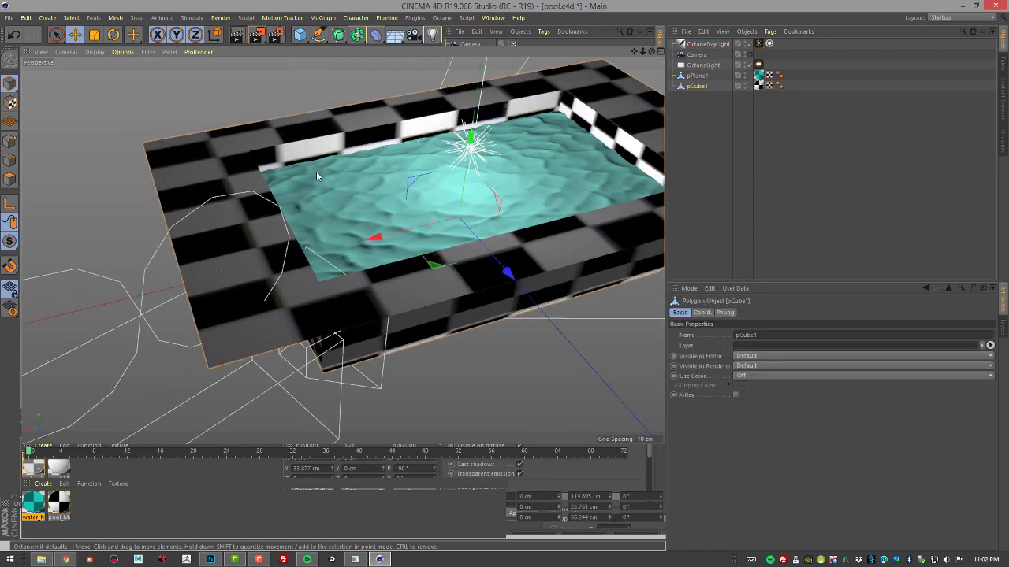
left_click_drag(316, 171, 339, 262, "alt")
left_click(384, 138)
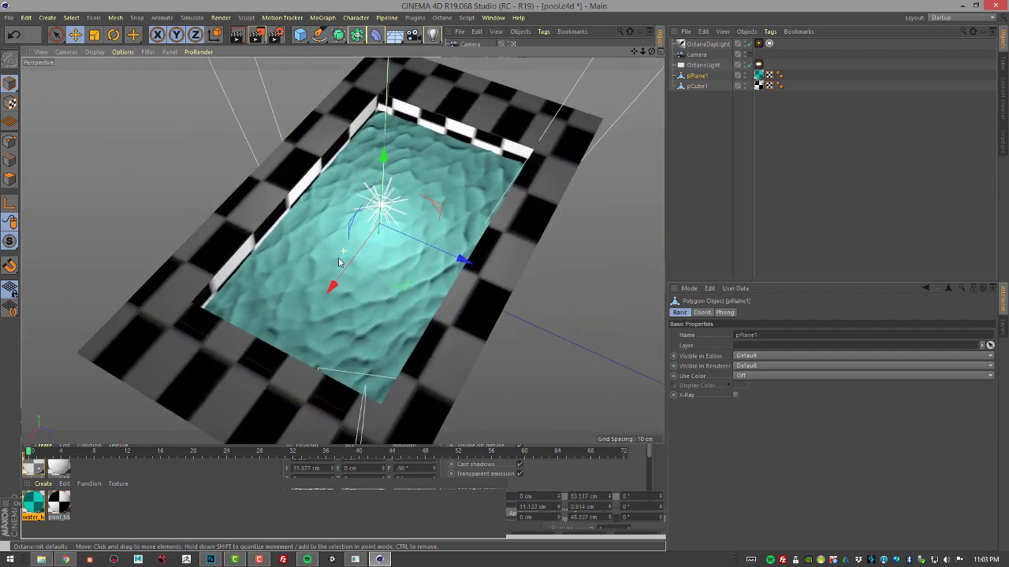
right_click_drag(339, 259, 437, 262, "alt")
left_click_drag(507, 168, 542, 137, "alt")
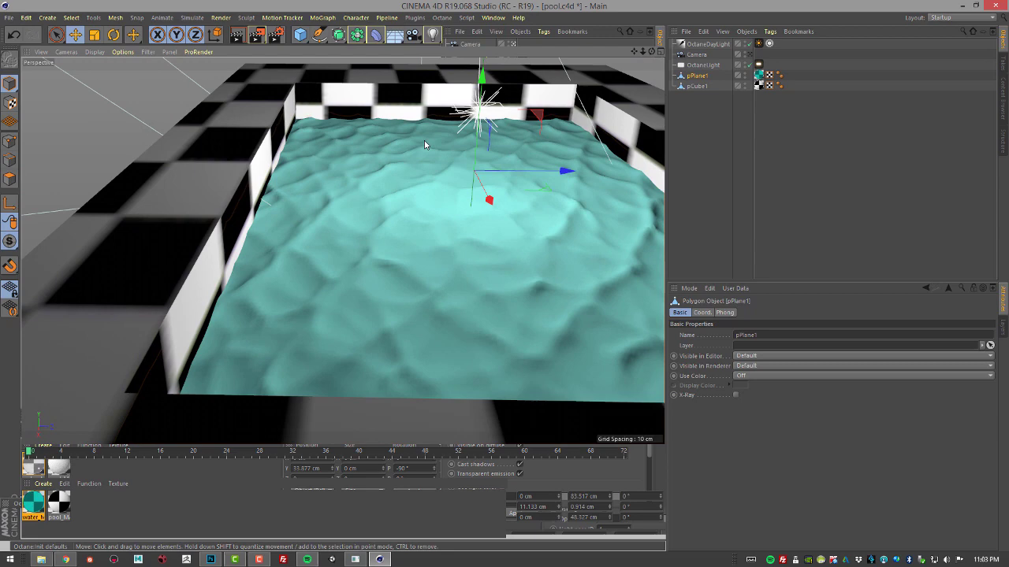
left_click_drag(405, 156, 388, 170, "alt")
middle_click_drag(388, 170, 382, 259, "alt")
left_click_drag(387, 244, 388, 223, "alt")
middle_click_drag(388, 223, 369, 264, "alt")
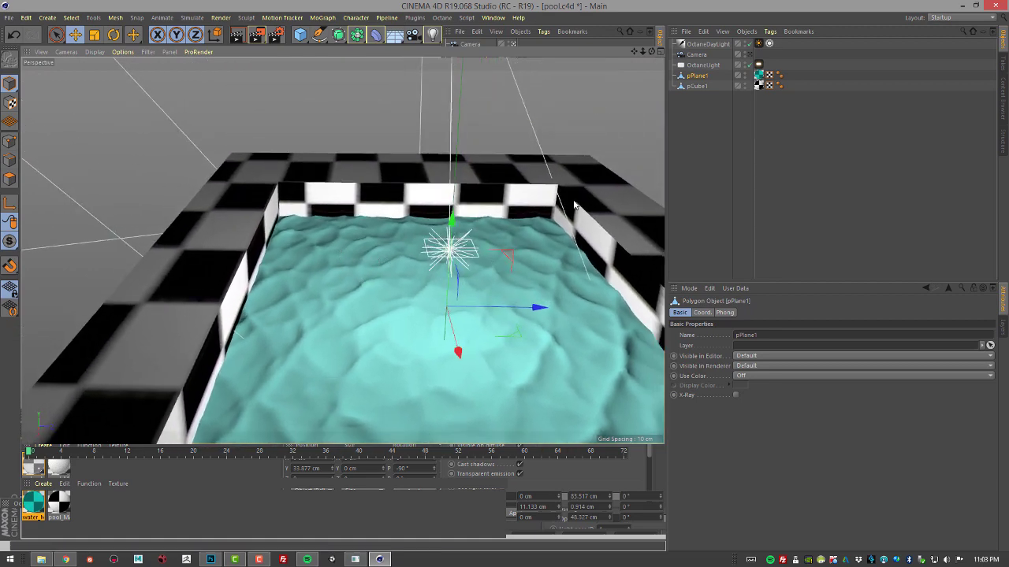
Select the OctaneLight to examine its light settings and its placement above the water.
left_click(698, 67)
left_click_drag(509, 254, 494, 235, "alt")
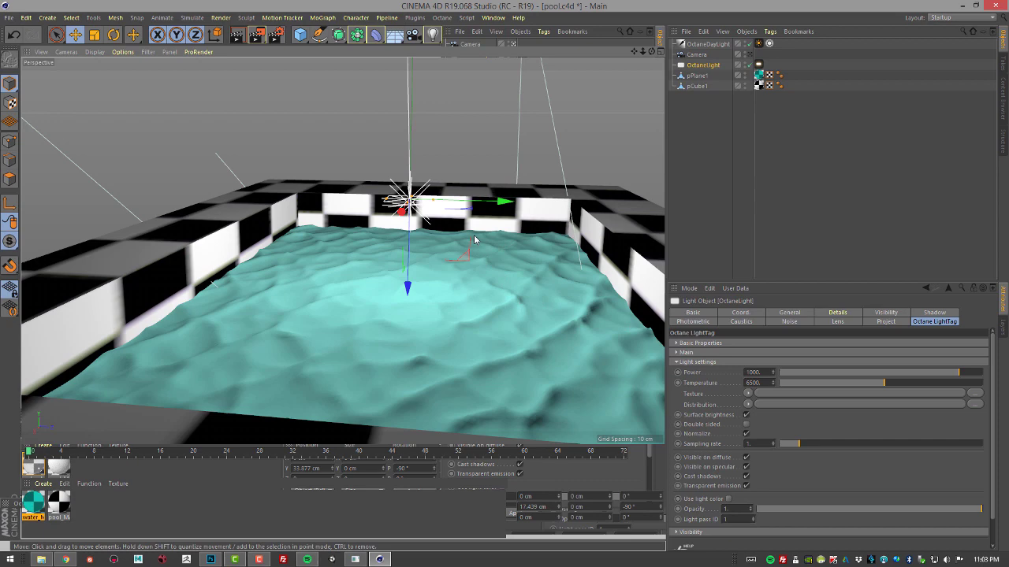
scroll(475, 239, "down", 3)
Select the OctaneDayLight and examine its daylight settings and its position over the pool from several sides.
left_click(698, 44)
scroll(529, 204, "down", 6)
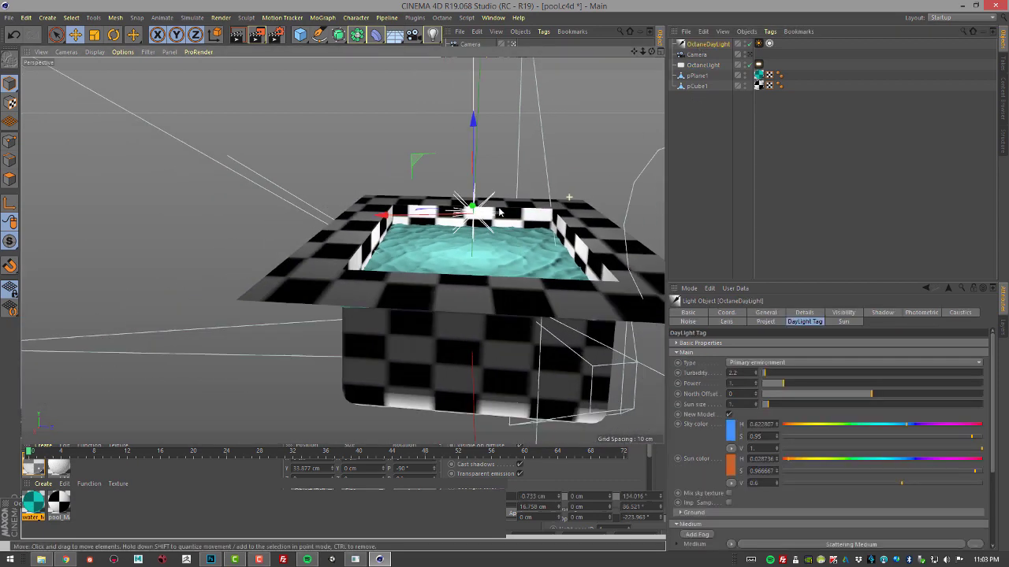
left_click_drag(346, 237, 493, 253, "alt")
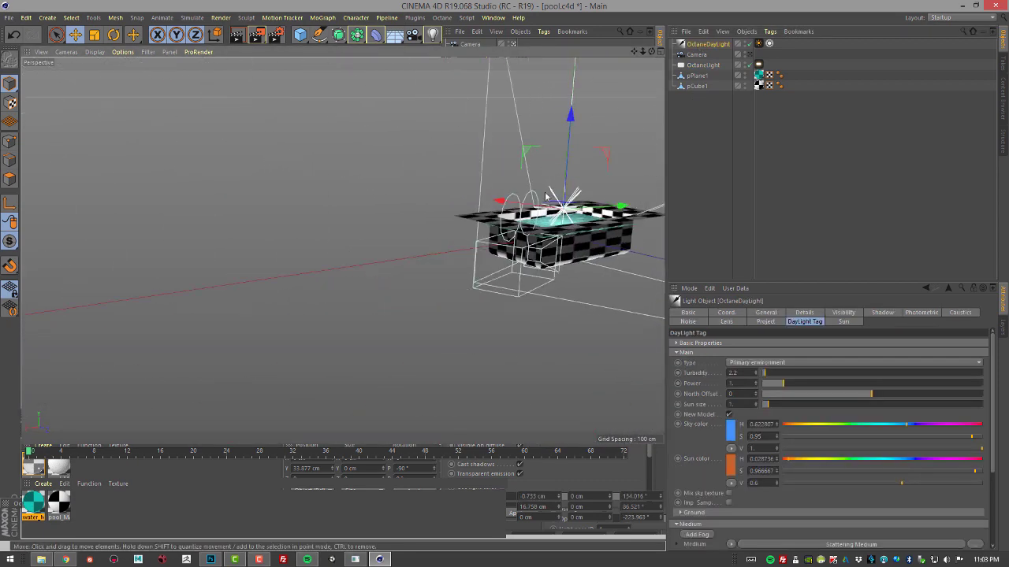
middle_click_drag(544, 218, 470, 278, "alt")
scroll(465, 283, "up", 5)
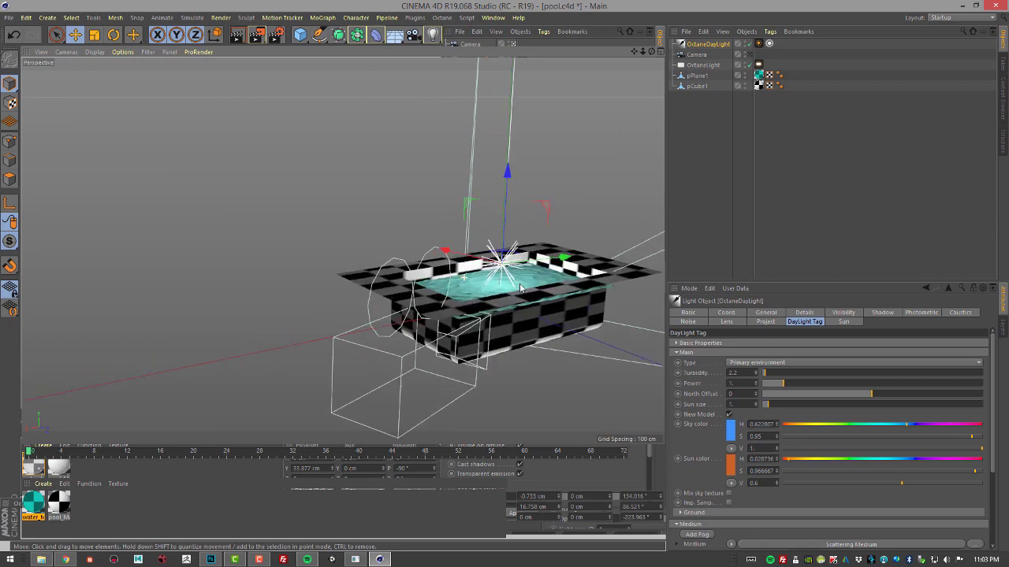
scroll(581, 300, "up", 2)
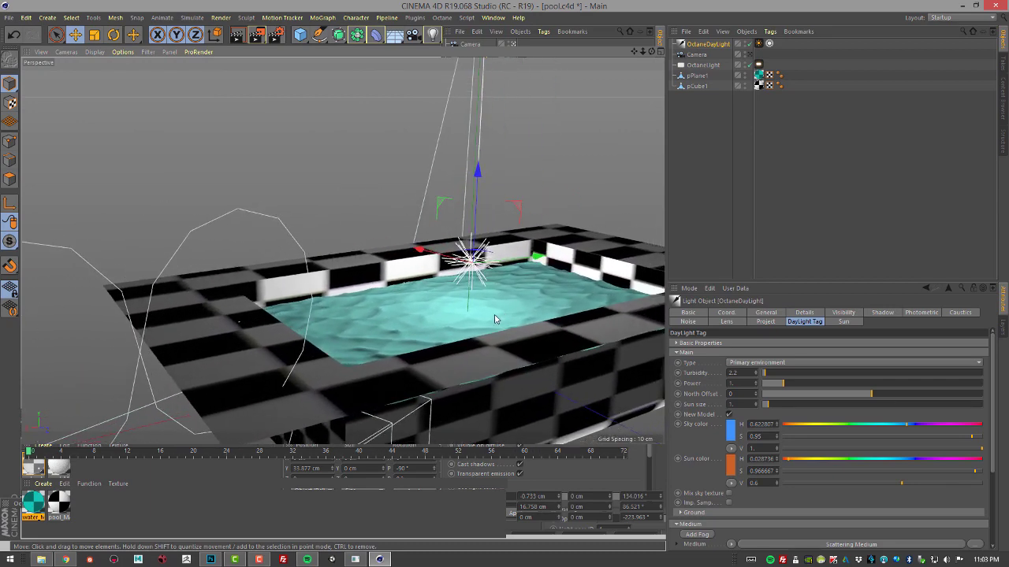
scroll(525, 319, "up", 6)
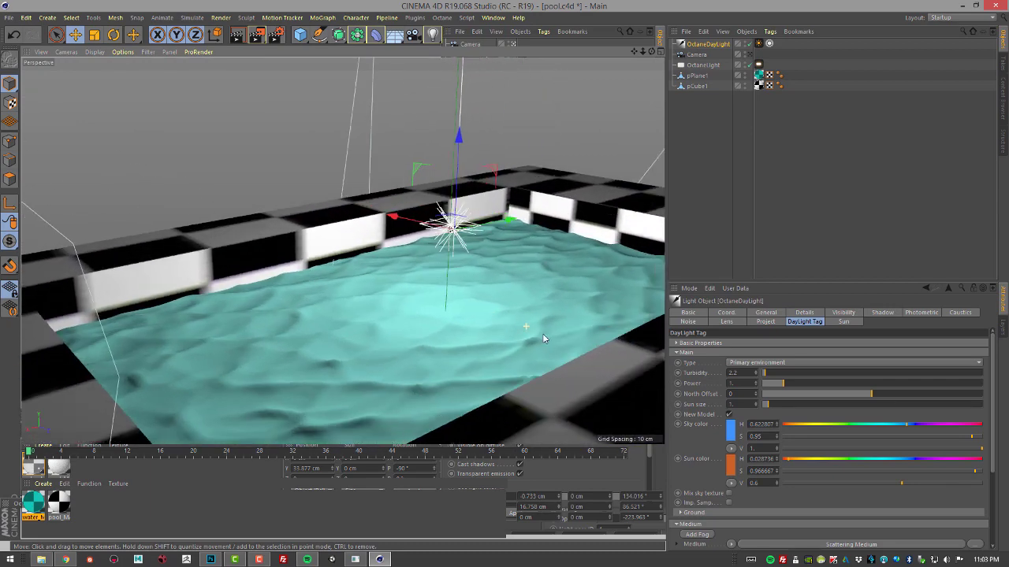
left_click_drag(543, 334, 563, 337, "alt")
scroll(569, 335, "down", 6)
middle_click_drag(562, 338, 454, 289, "alt")
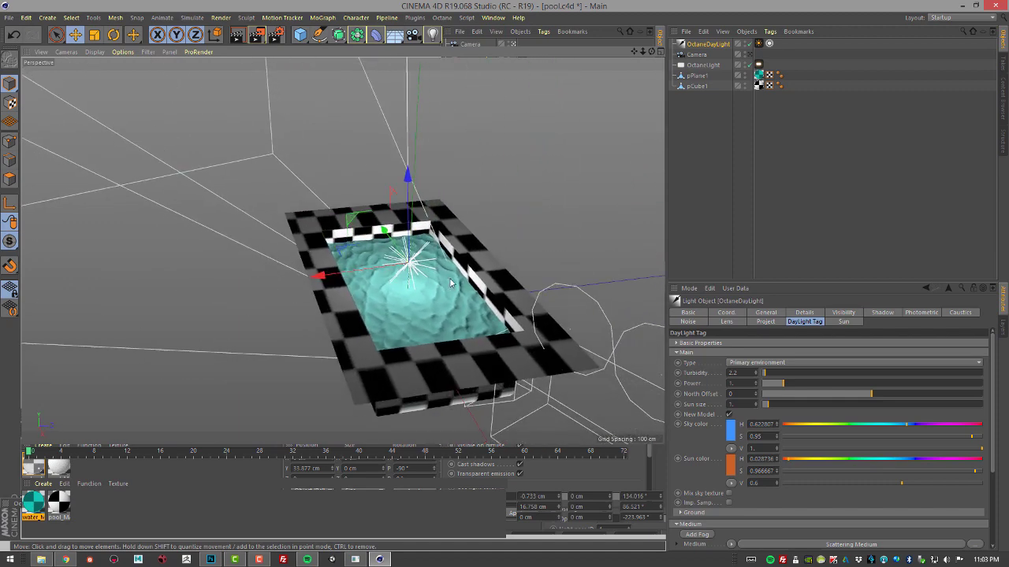
left_click_drag(455, 290, 480, 317, "alt")
right_click_drag(438, 302, 560, 338, "alt")
scroll(560, 341, "up", 3)
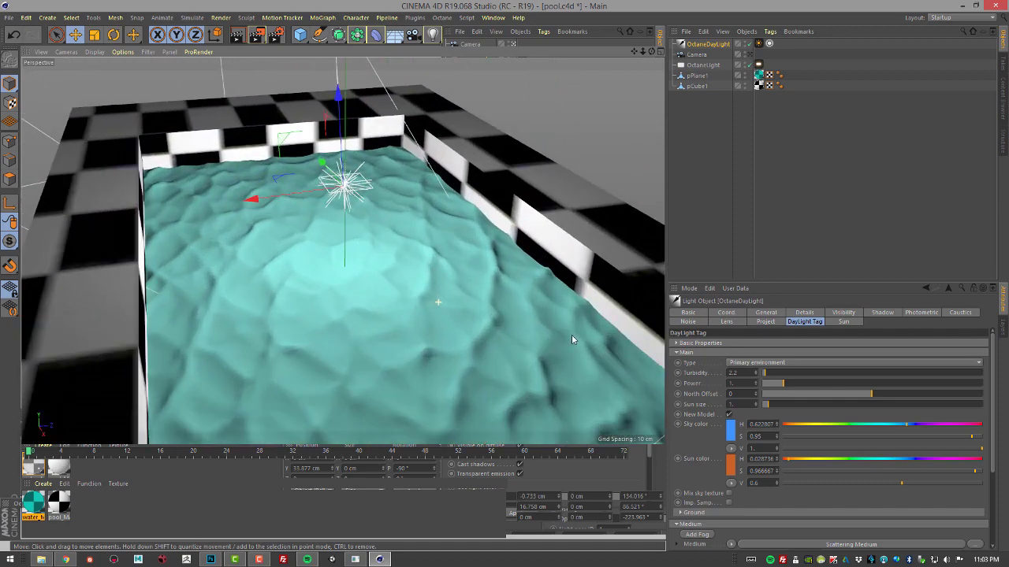
Open the Octane Live Viewer and its render settings to review the PMC kernel values.
left_click(440, 18)
left_click(471, 44)
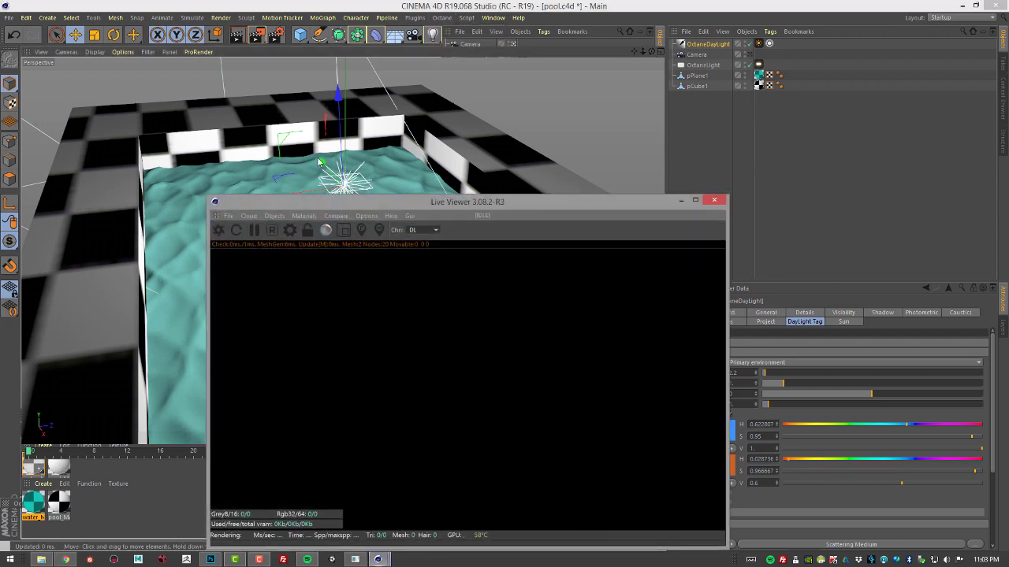
left_click(290, 229)
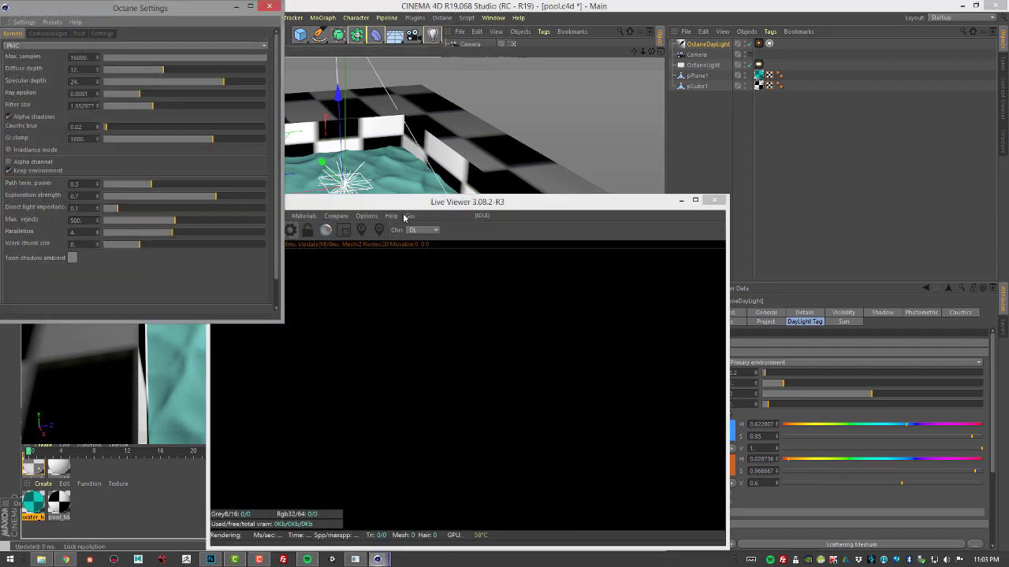
left_click_drag(173, 9, 441, 40)
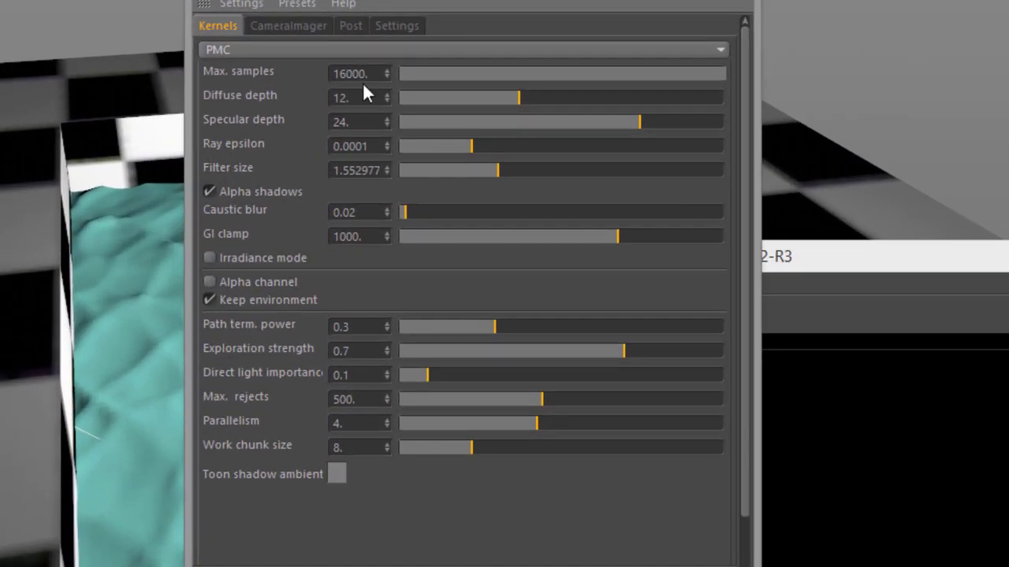
left_click_drag(856, 263, 1007, 197)
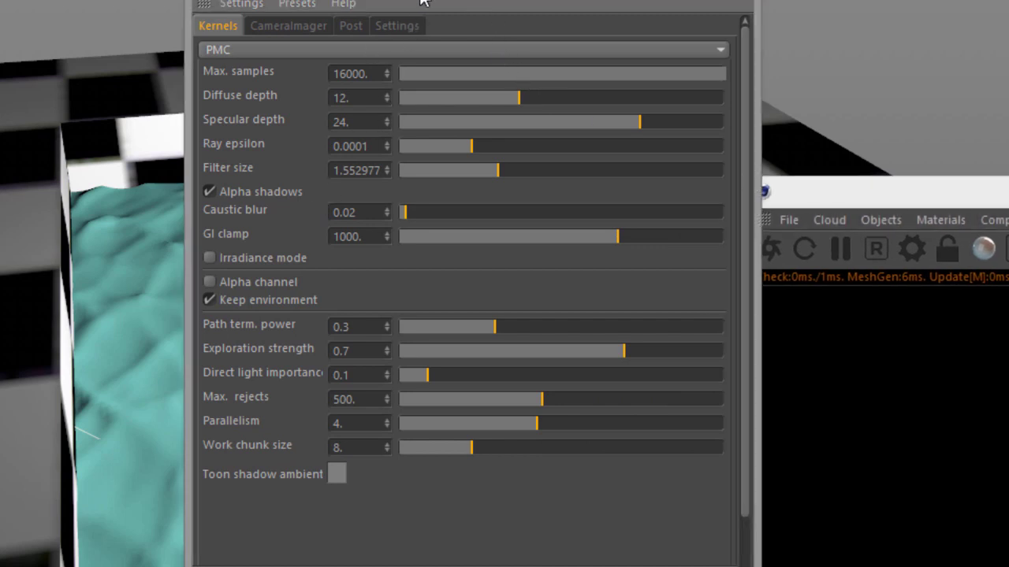
left_click_drag(442, 0, 949, 21)
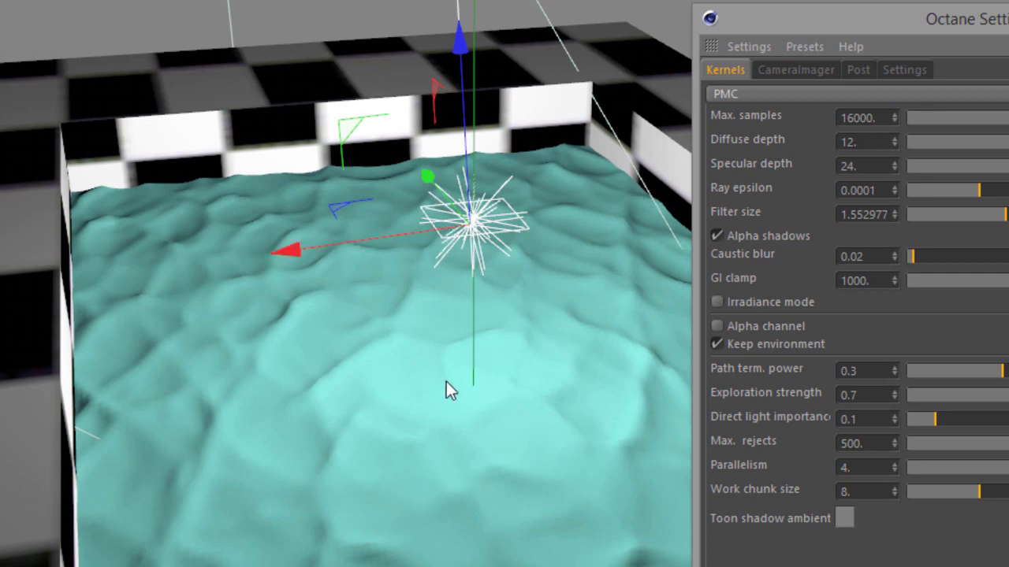
Inspect the water surface and open its water_MAT material in the Octane Node Editor.
left_click_drag(447, 372, 582, 211, "alt")
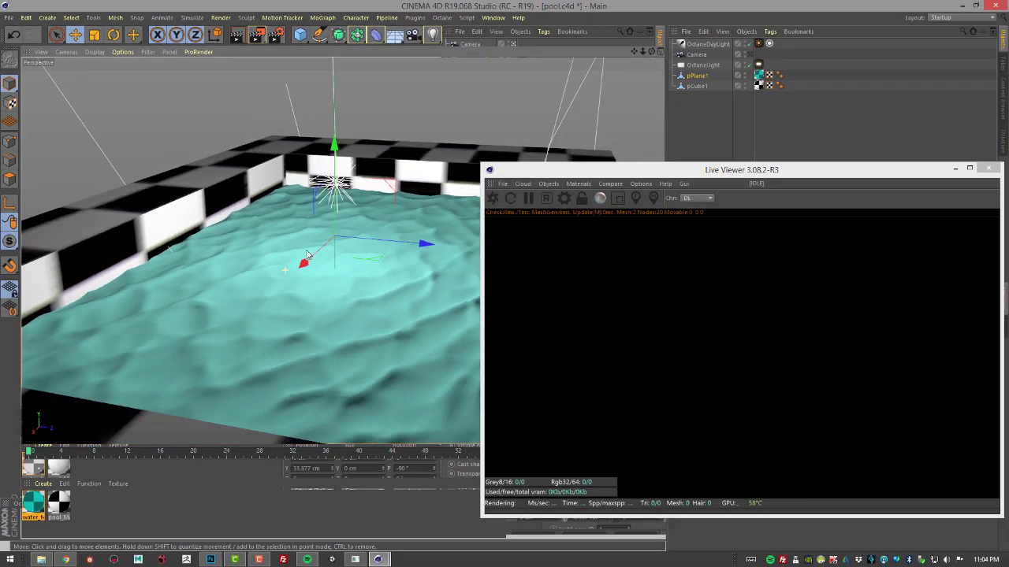
left_click_drag(307, 251, 279, 246, "alt")
left_click_drag(519, 171, 377, 118)
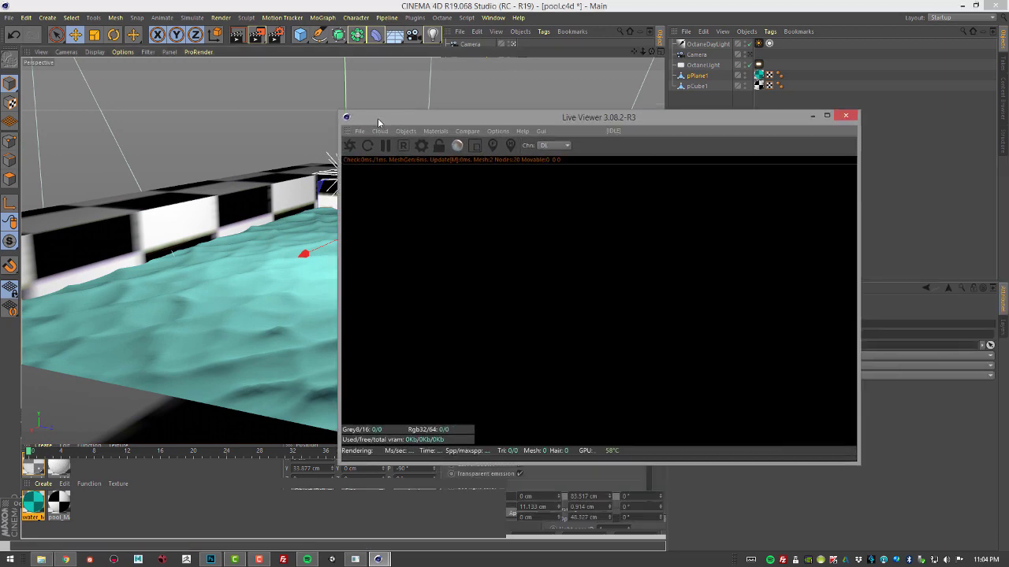
left_click(433, 130)
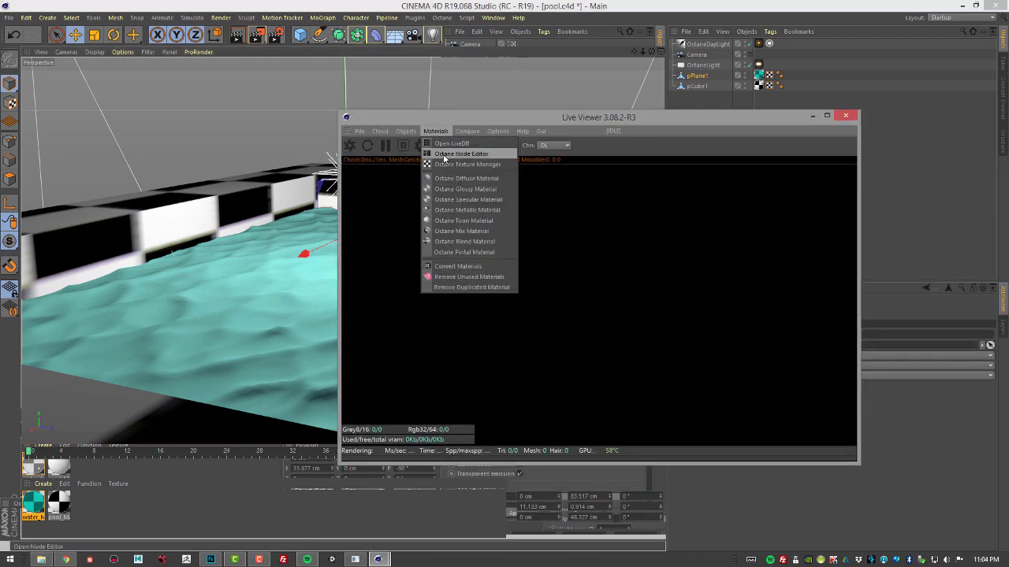
left_click(445, 158)
left_click_drag(378, 202, 330, 109)
left_click(327, 239)
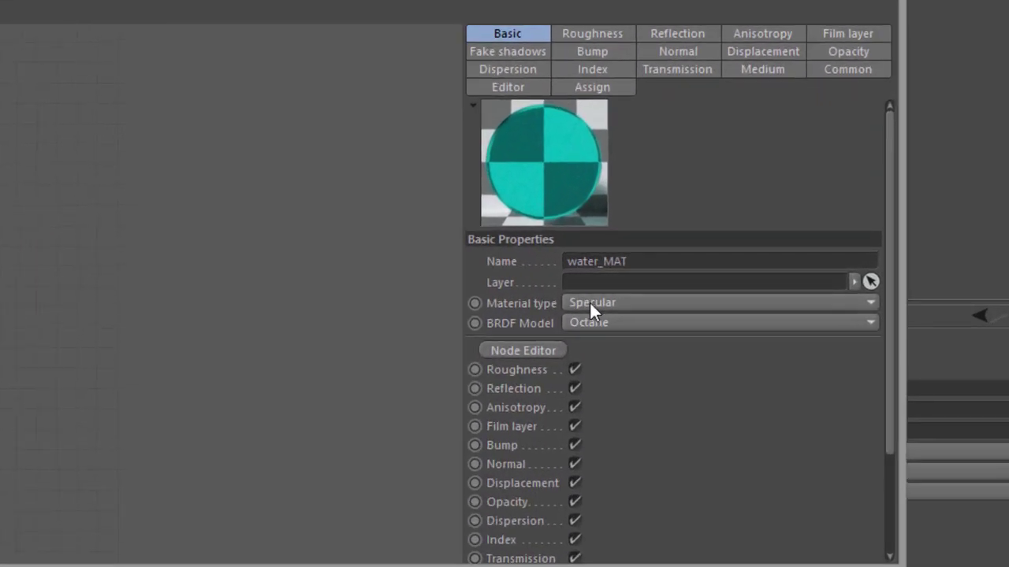
Review the water material's reflection, index and transmission settings, then close the Node Editor.
left_click(691, 31)
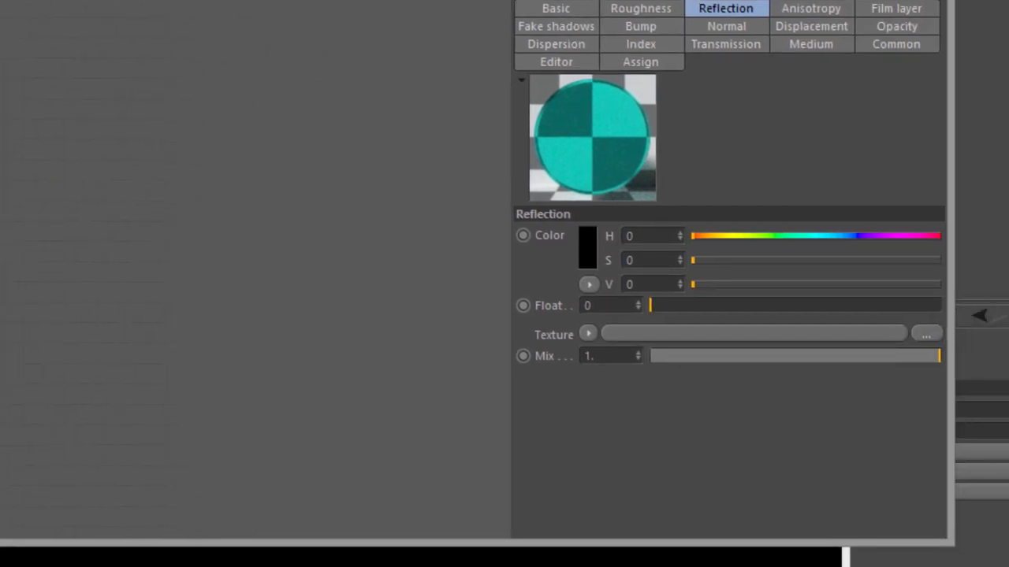
left_click(649, 45)
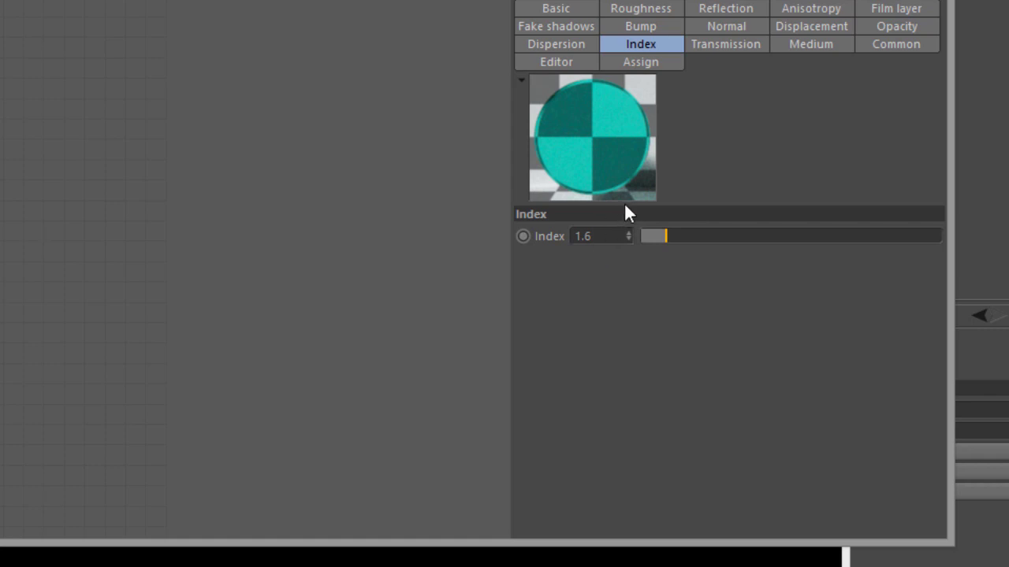
left_click(727, 47)
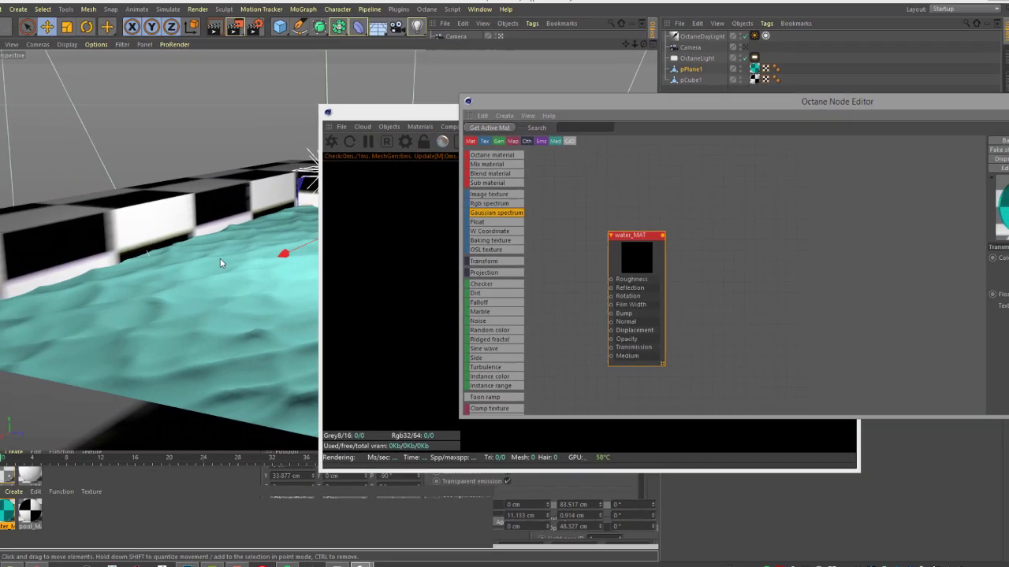
left_click_drag(558, 109, 233, 146)
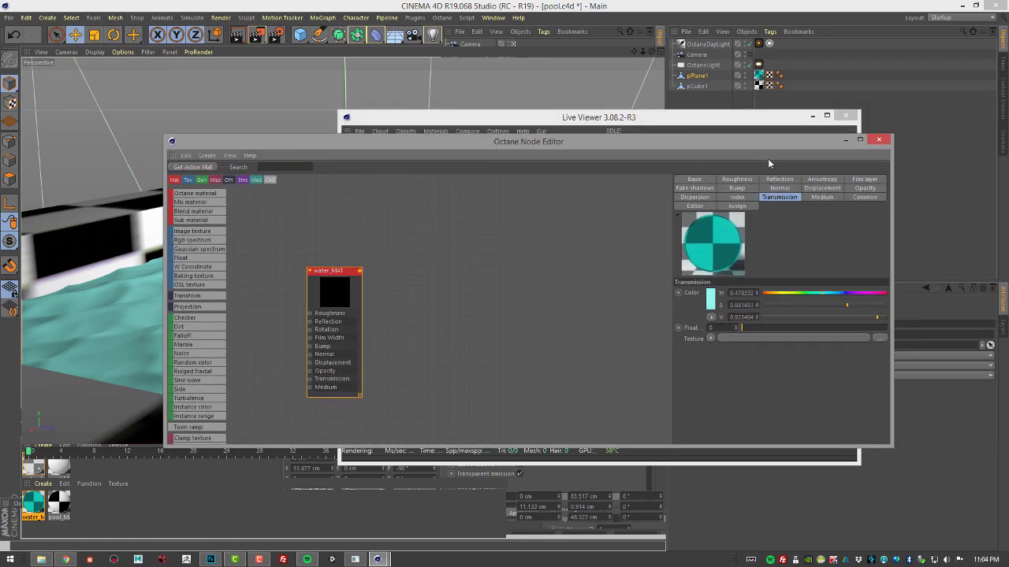
left_click(879, 141)
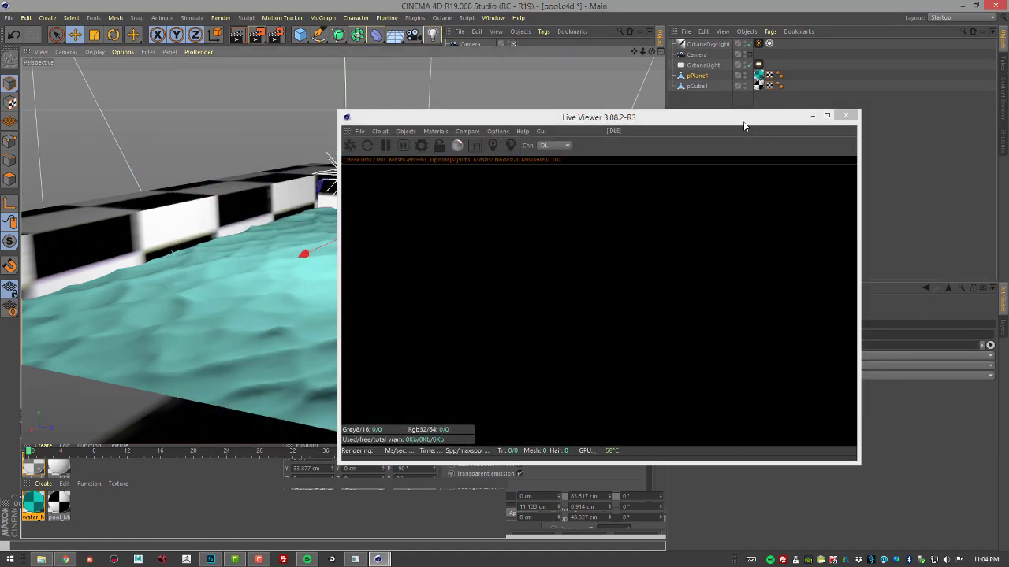
Open the Scattering Medium in the OctaneDayLight's medium settings to review its density, absorption, scattering and phase.
left_click_drag(743, 121, 477, 97)
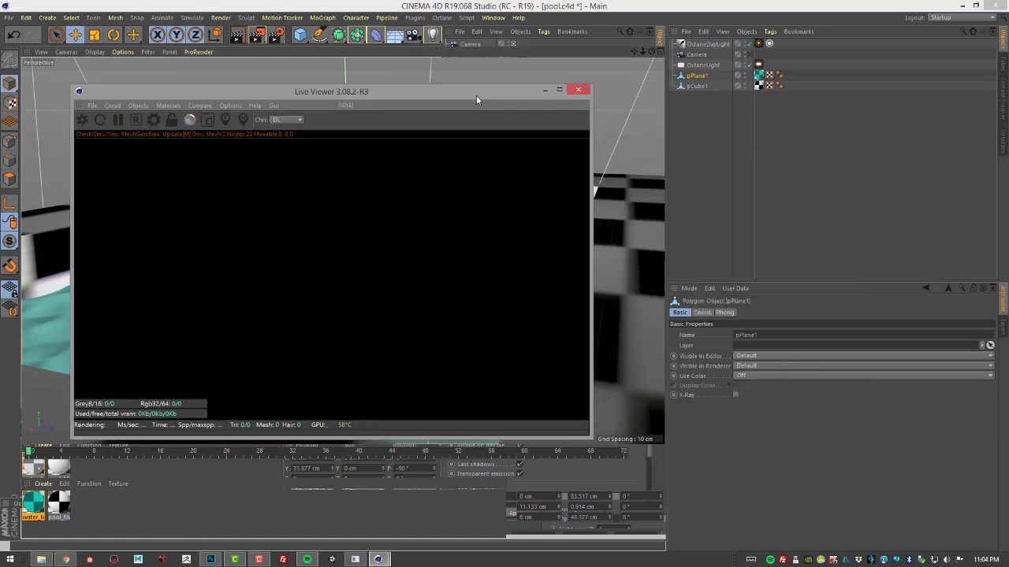
left_click(701, 44)
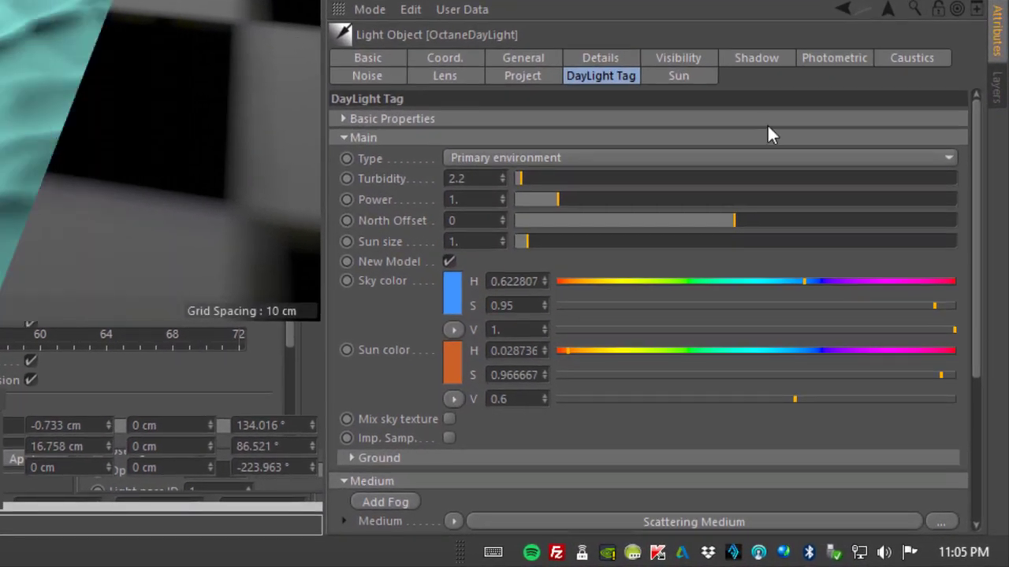
left_click_drag(973, 165, 962, 367)
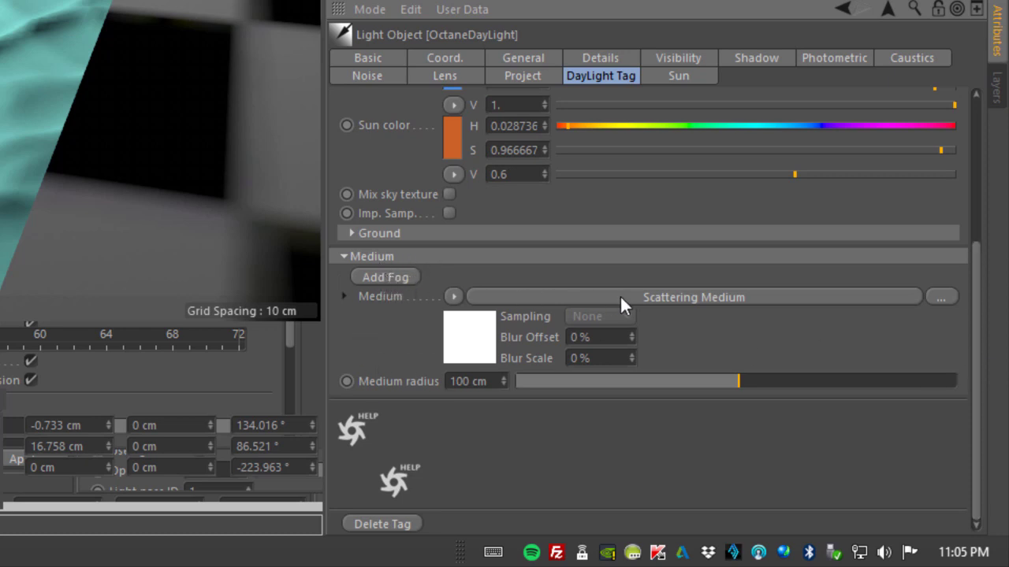
left_click(697, 297)
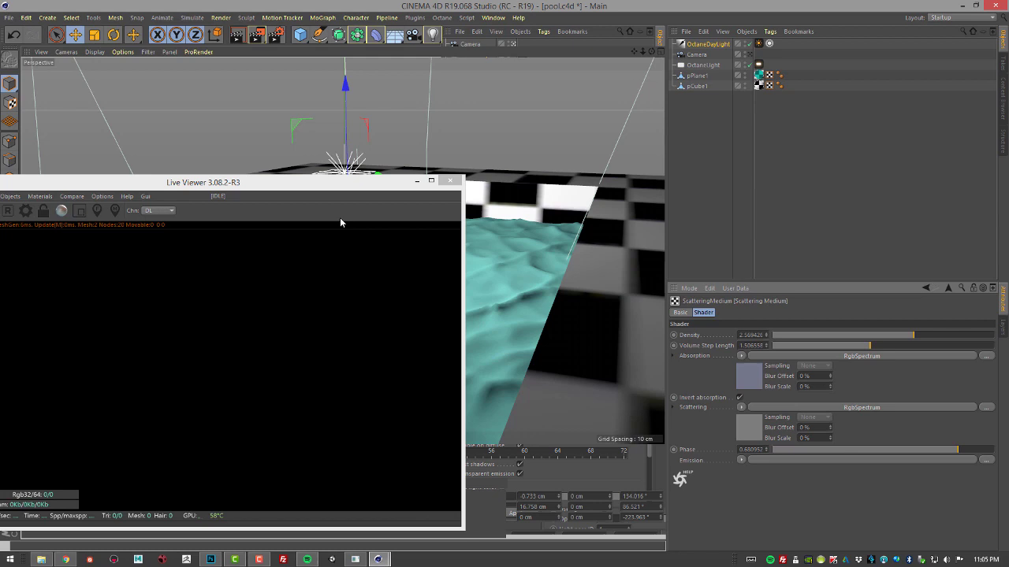
left_click_drag(336, 191, 525, 125)
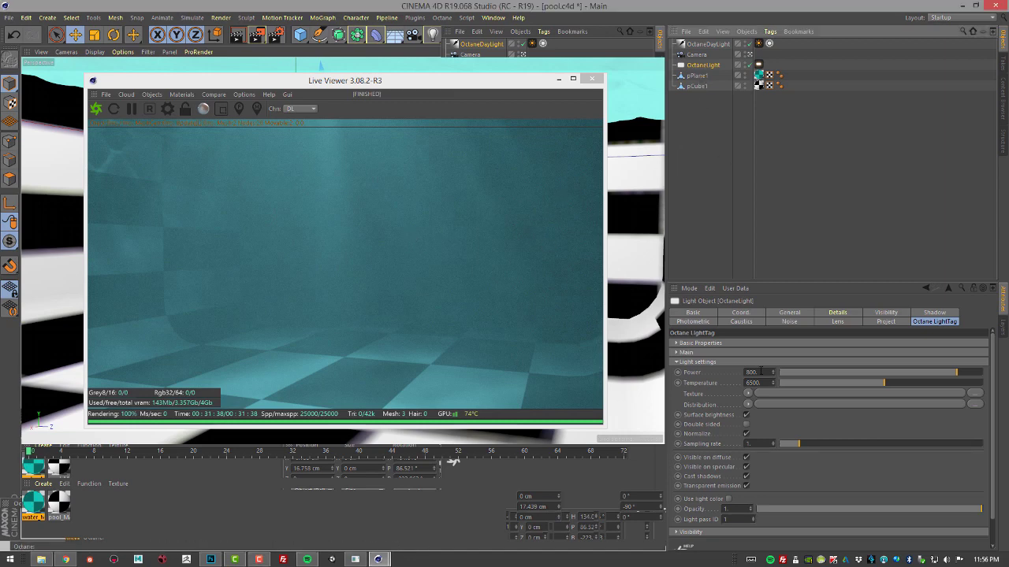
Reopen the OctaneDayLight's Scattering Medium shader to compare its settings with the foggier render in the Live Viewer.
left_click(706, 45)
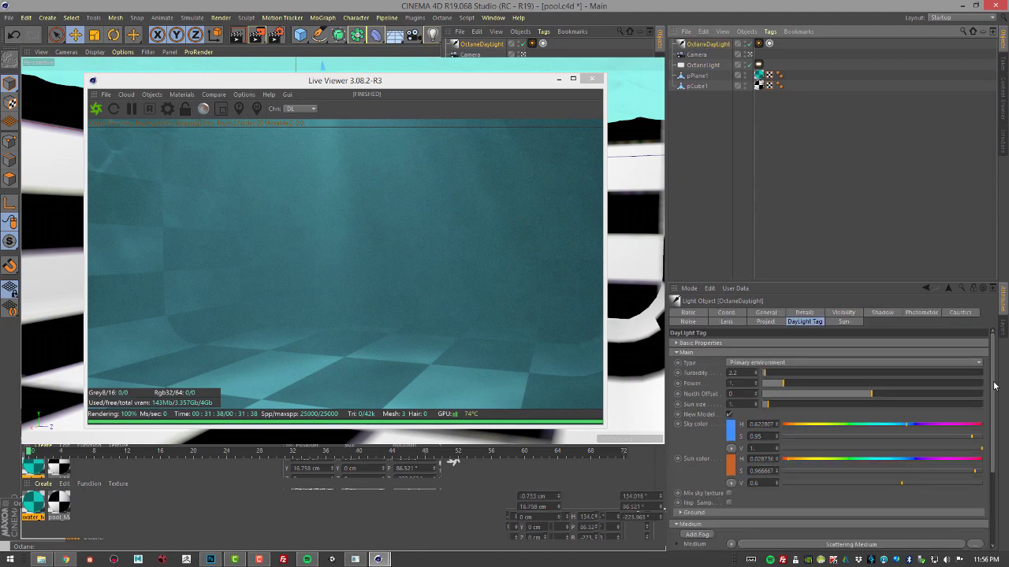
left_click_drag(994, 385, 992, 487)
left_click(836, 431)
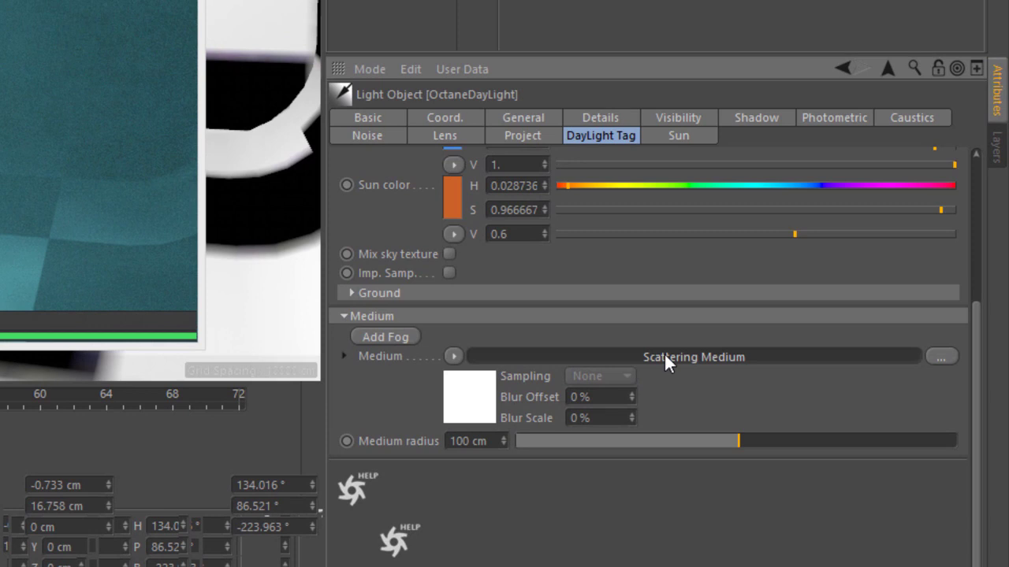
left_click(664, 358)
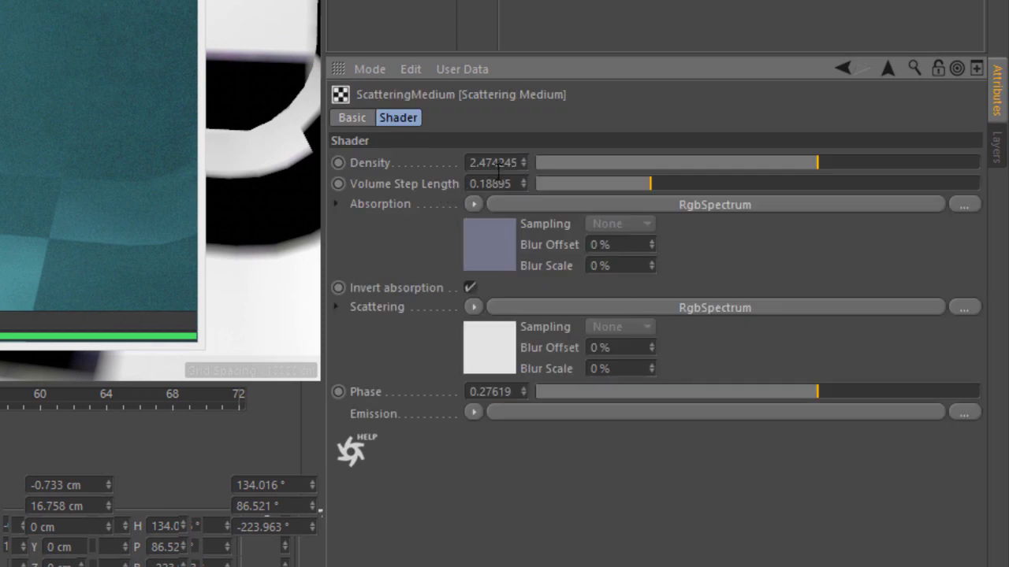